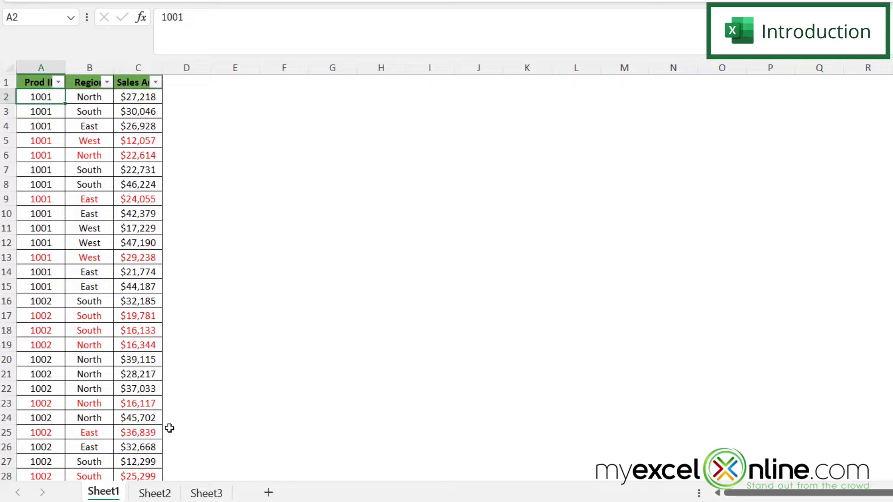
- Move from Sheet2 to Sheet3 and toggle the table's header filters off and back on
click(155, 493)
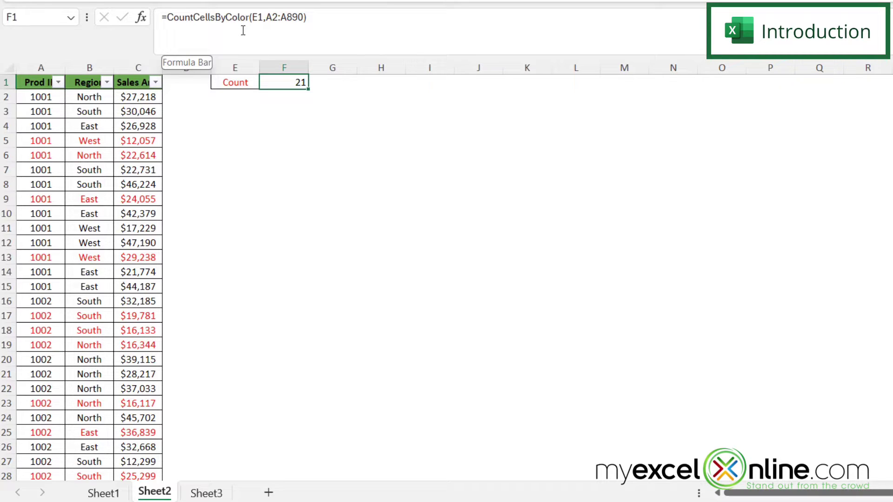
click(205, 493)
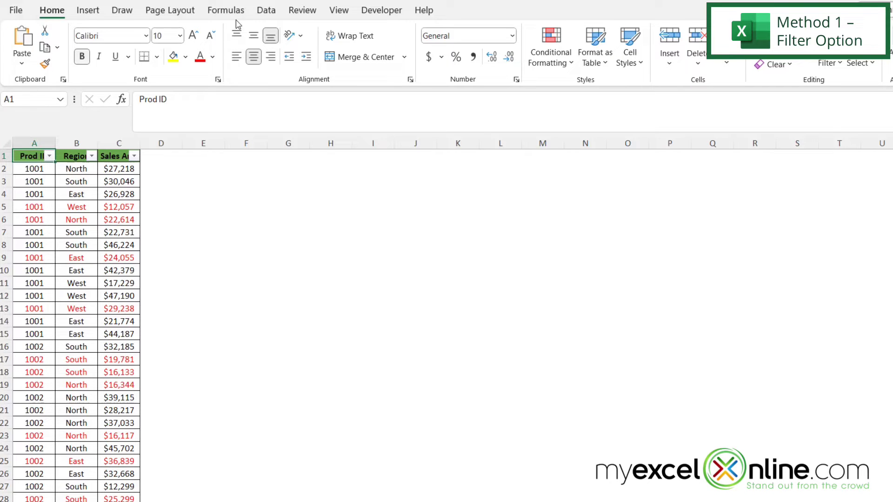
click(263, 11)
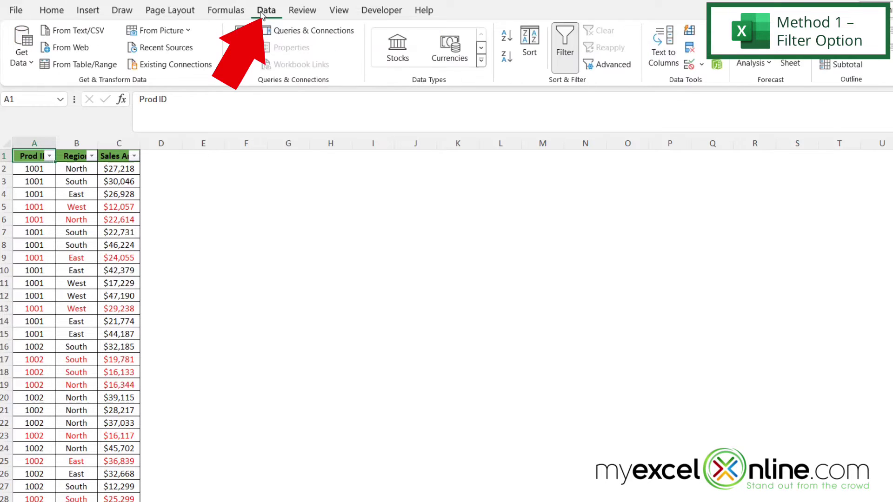
click(566, 54)
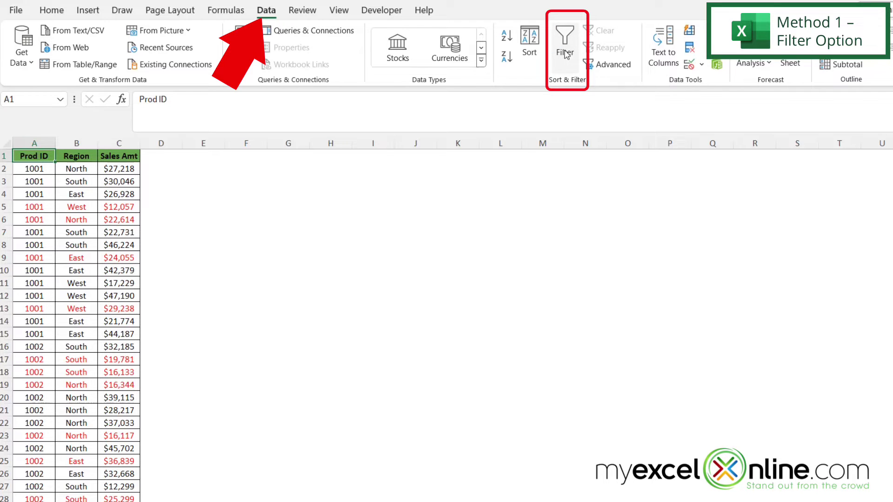
click(567, 56)
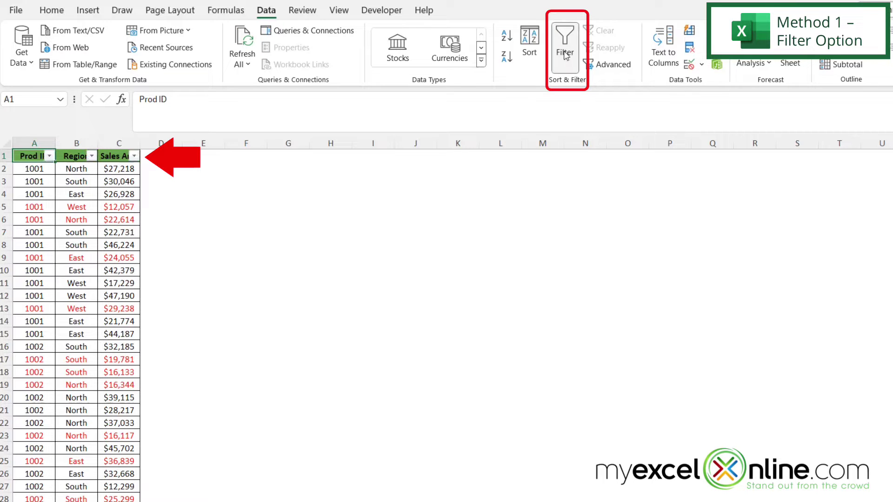
click(563, 55)
click(561, 55)
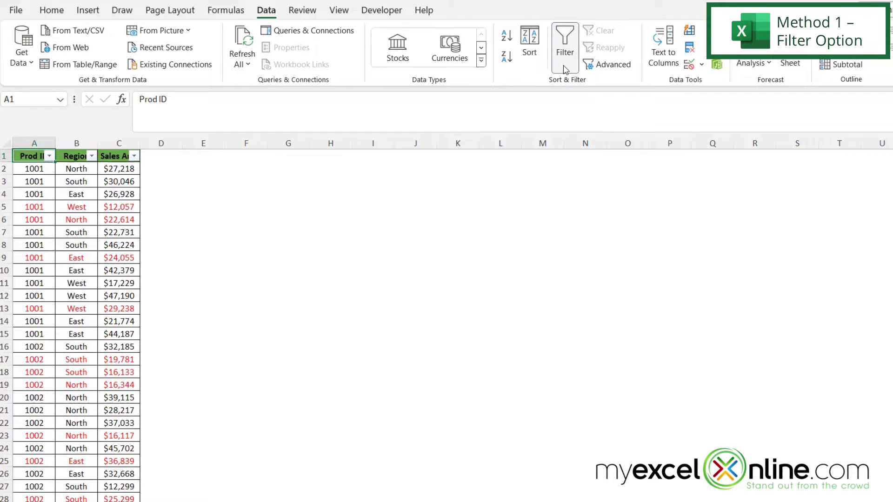
- Preview the Prod ID filter's colour options, then close them without filtering
click(49, 156)
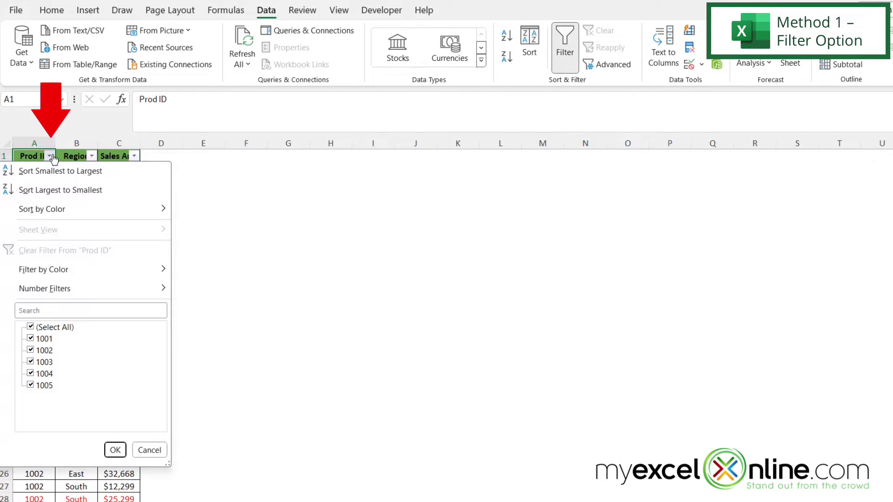
mouse_move(52, 274)
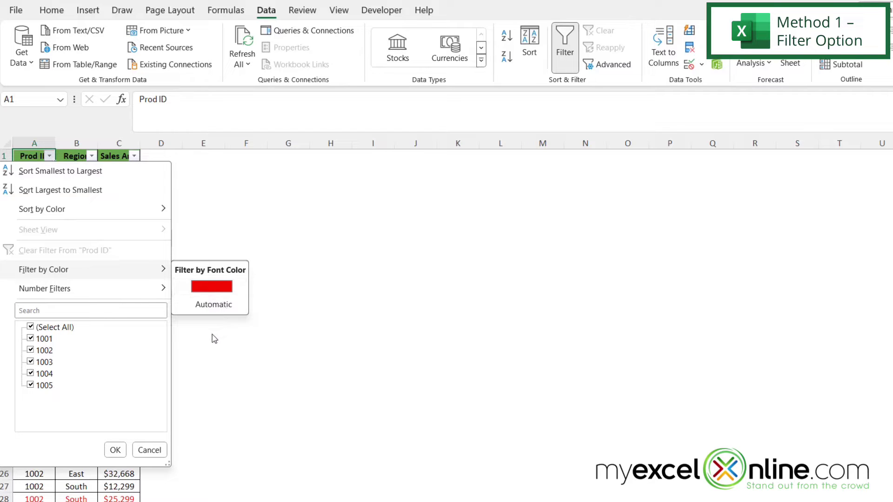
key(Escape)
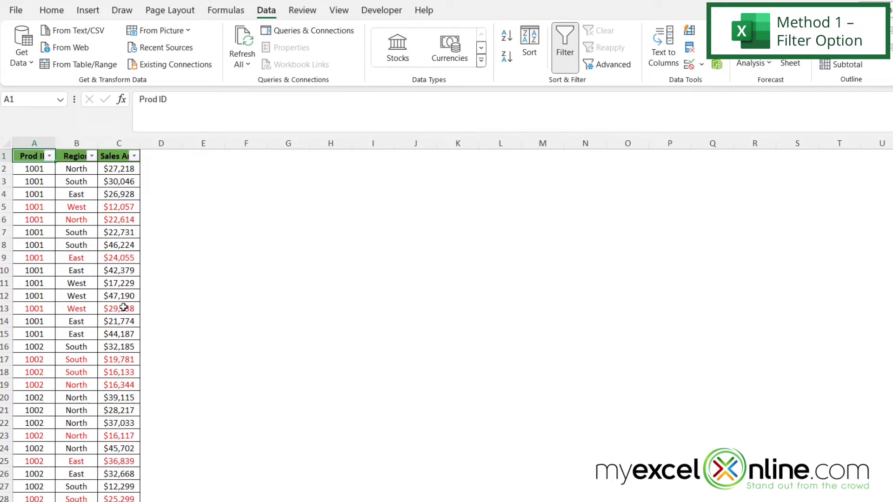
- Turn row 11's values (1001, West, $17,229) blue with the theme font colour
drag(44, 282, 126, 282)
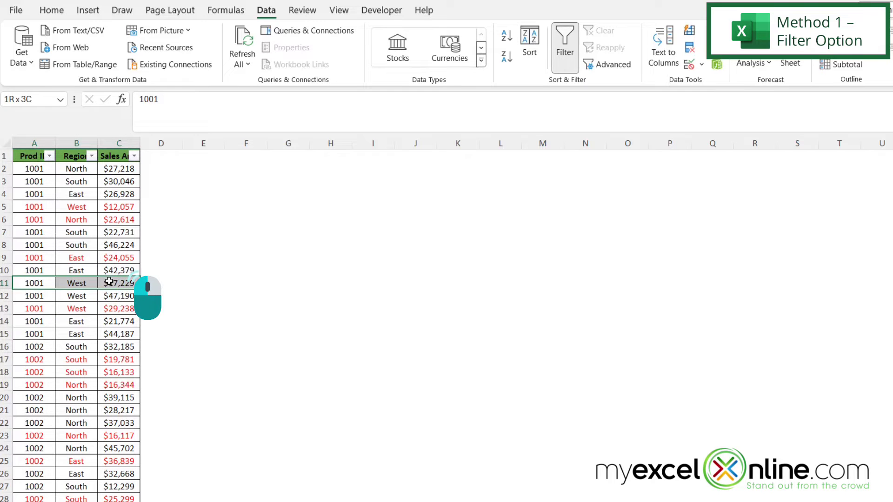
click(52, 10)
click(212, 57)
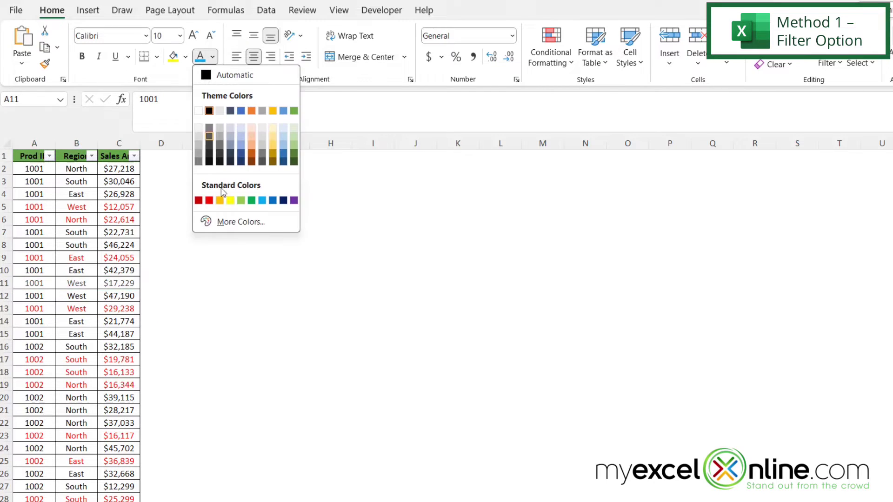
click(241, 110)
click(49, 156)
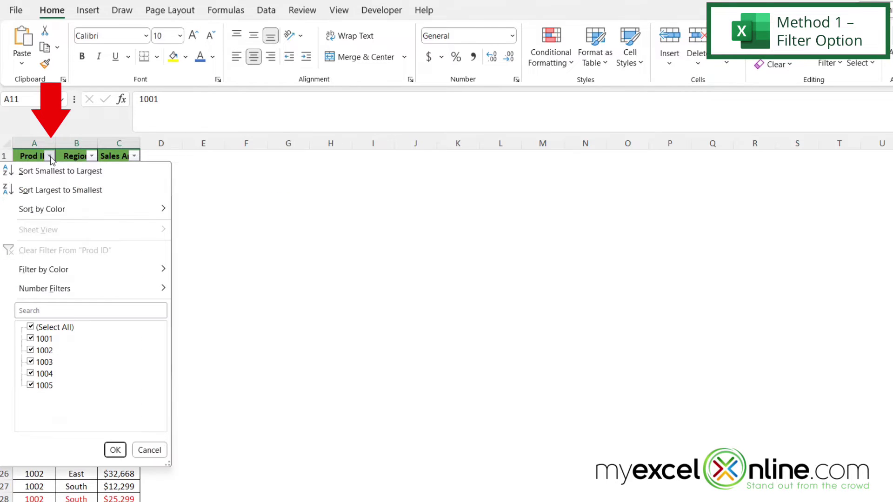
mouse_move(53, 271)
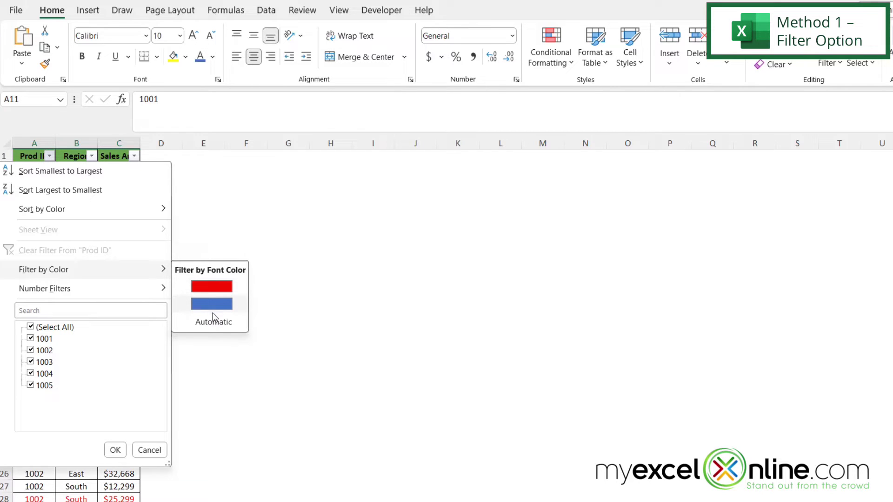
- Filter Prod ID by red font to show 21 of 88 records, then clear that filter
click(211, 287)
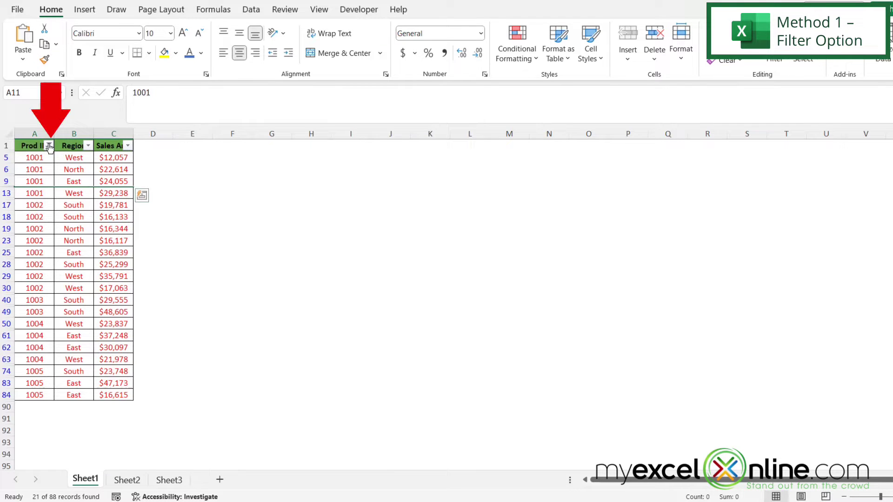
click(49, 146)
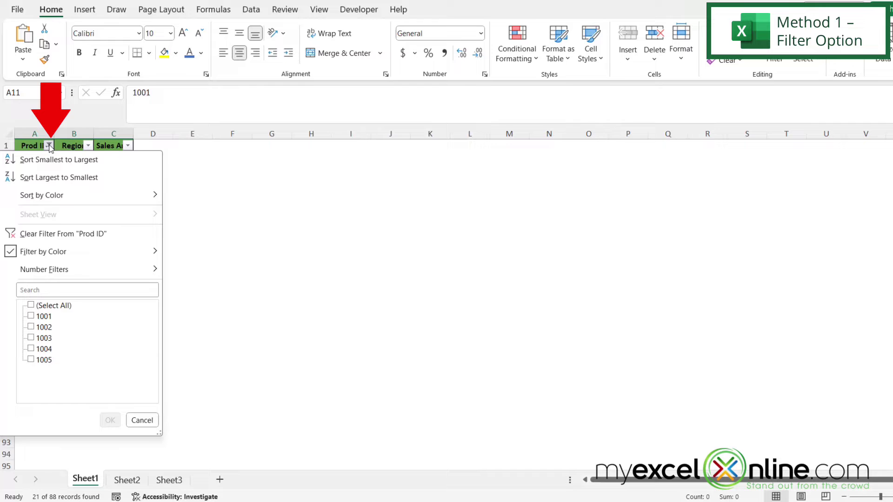
mouse_move(12, 256)
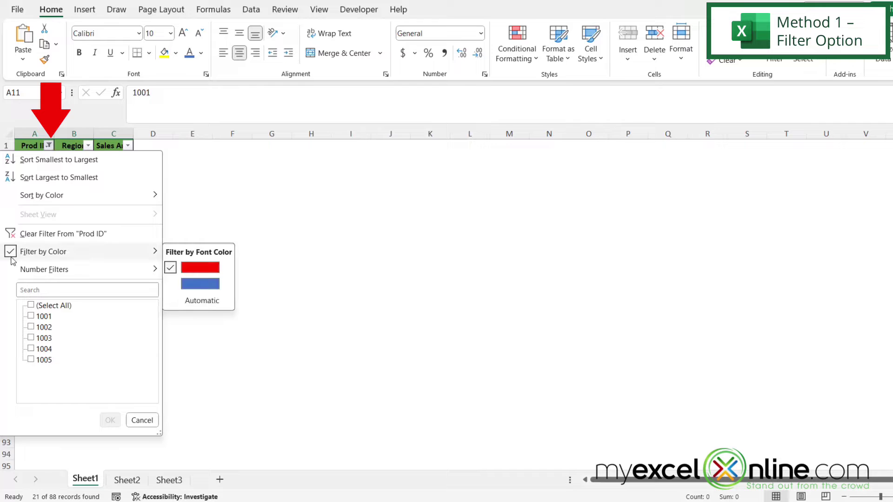
click(171, 269)
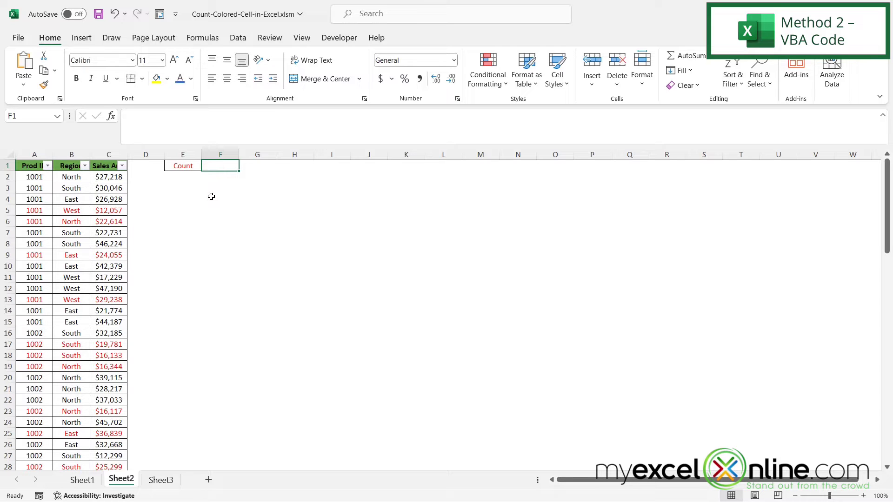
- Open the VBA editor with Alt+F11 and insert a new empty Module2
key(alt+F11)
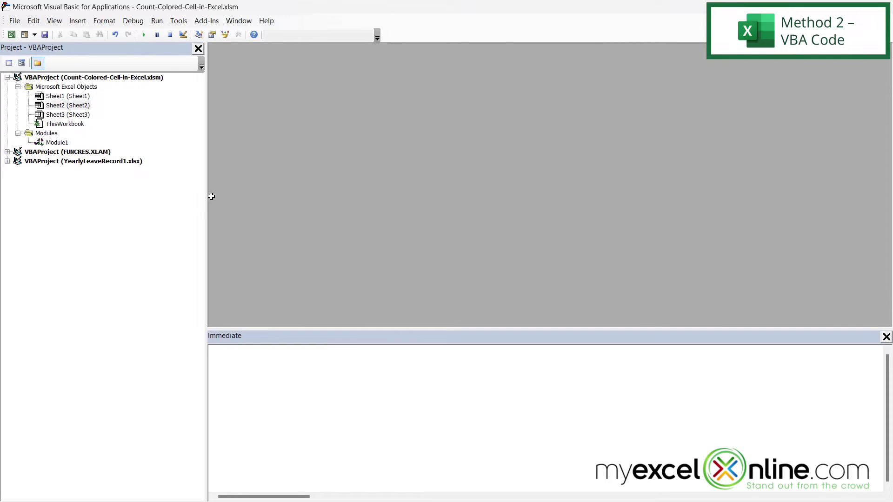
click(79, 23)
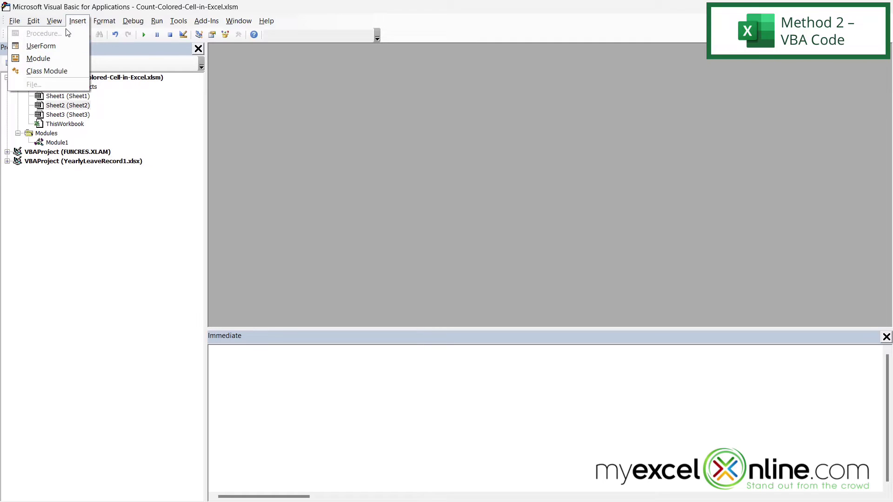
click(49, 60)
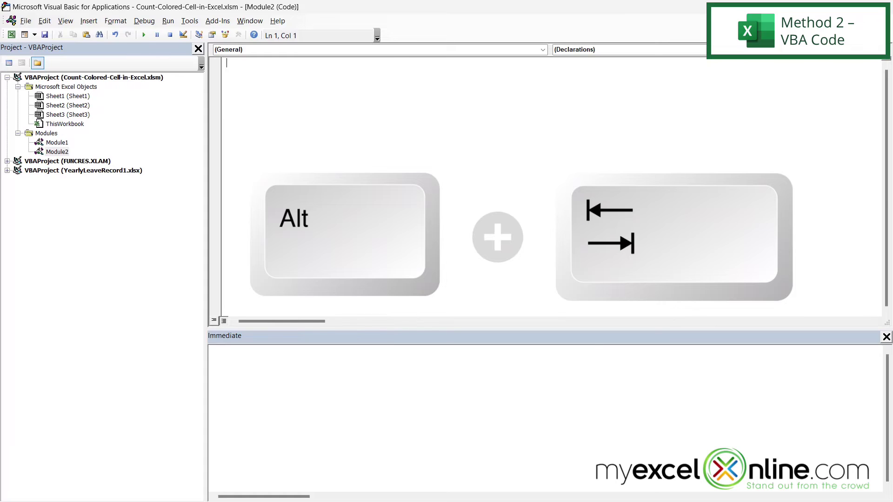
- Copy the nine-line CountCellsByColor code block from the MyExcelOnline page in Edge
key(alt+Tab)
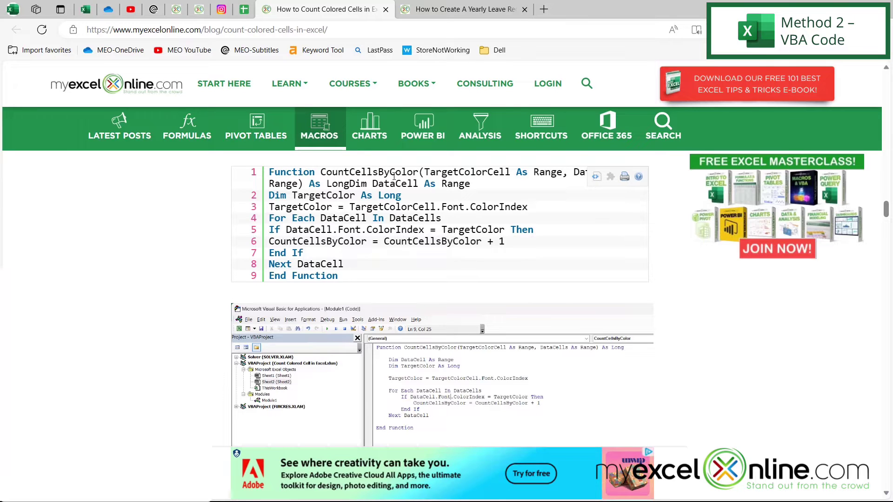
drag(351, 279, 252, 172)
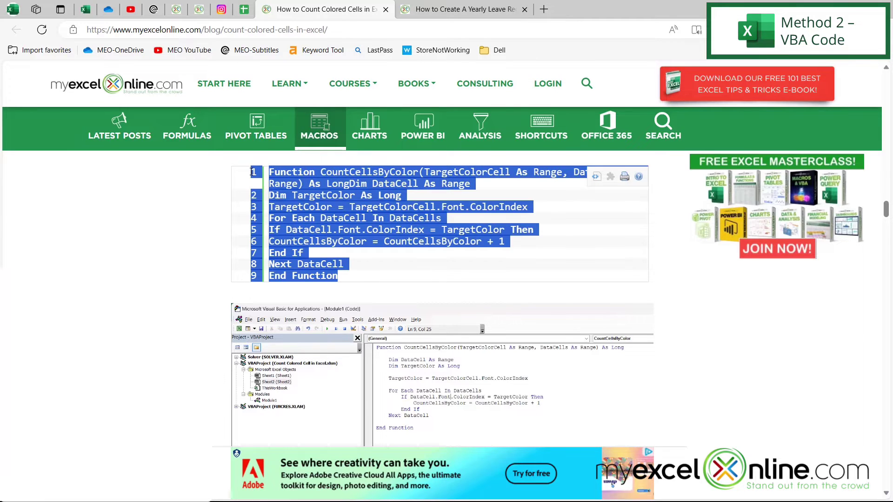
right_click(295, 208)
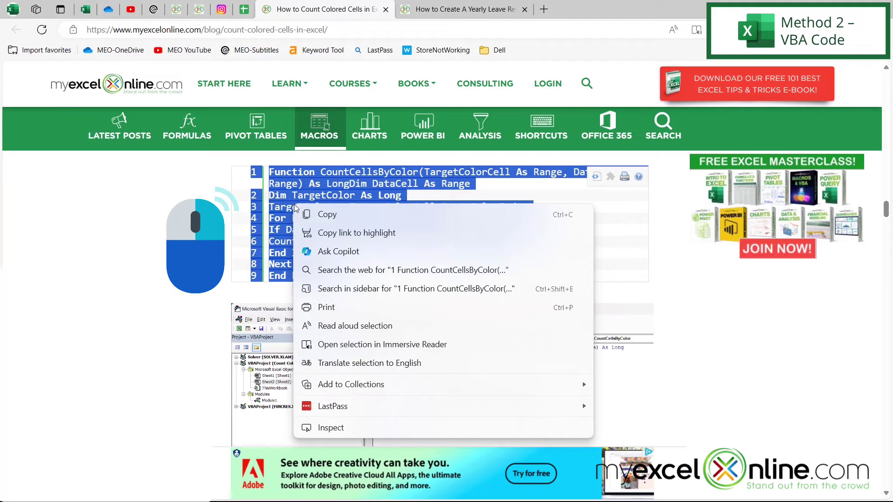
click(326, 215)
key(alt+Tab)
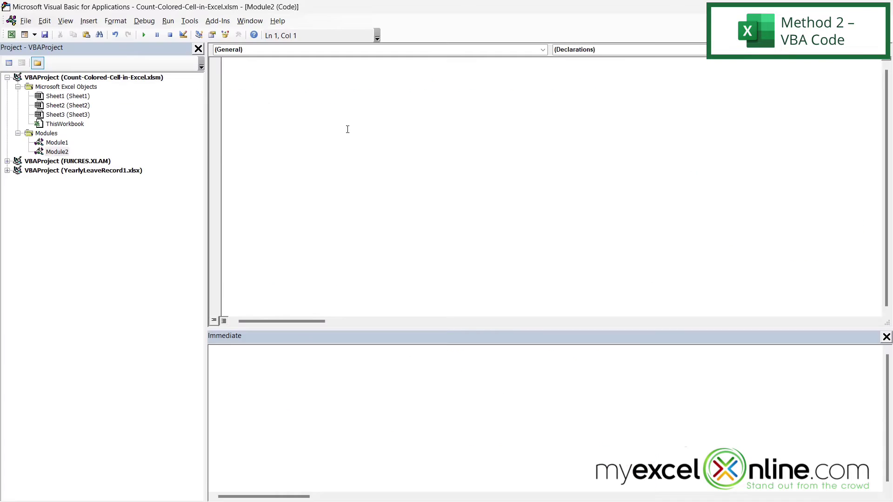
- Paste CountCellsByColor into Module2, delete stray line numbers, and move Dim DataCell As Range to its own line
right_click(252, 76)
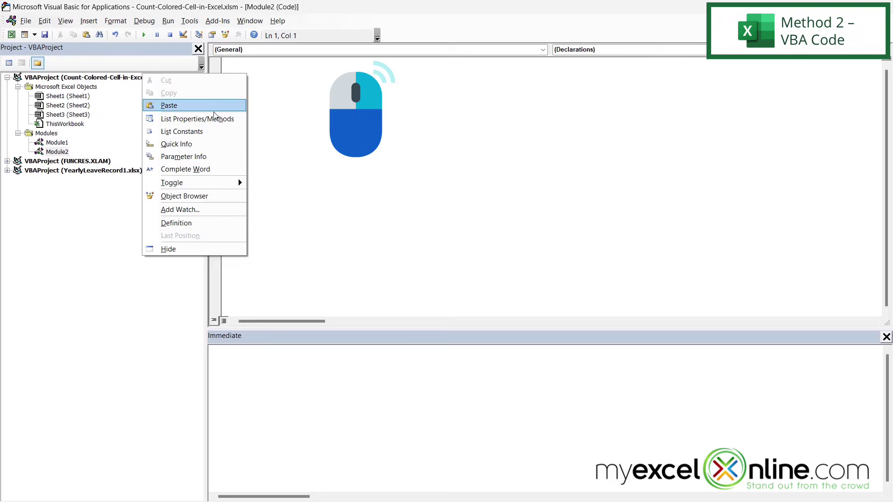
click(168, 105)
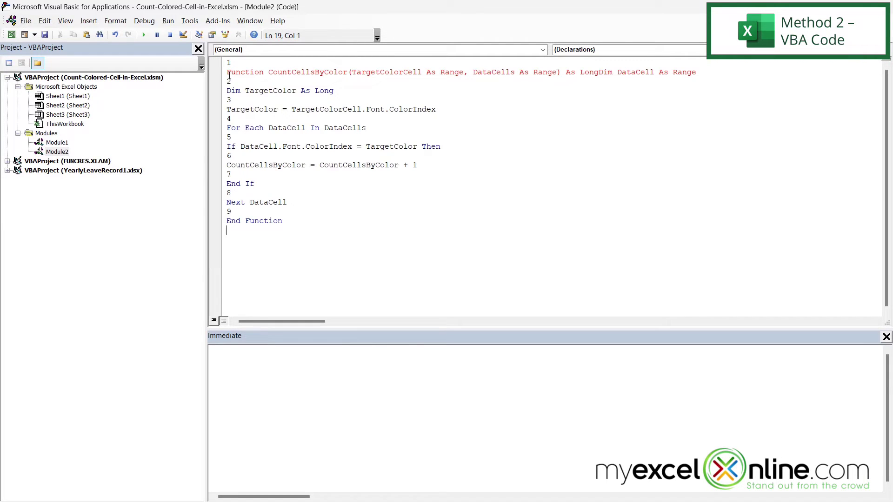
click(229, 65)
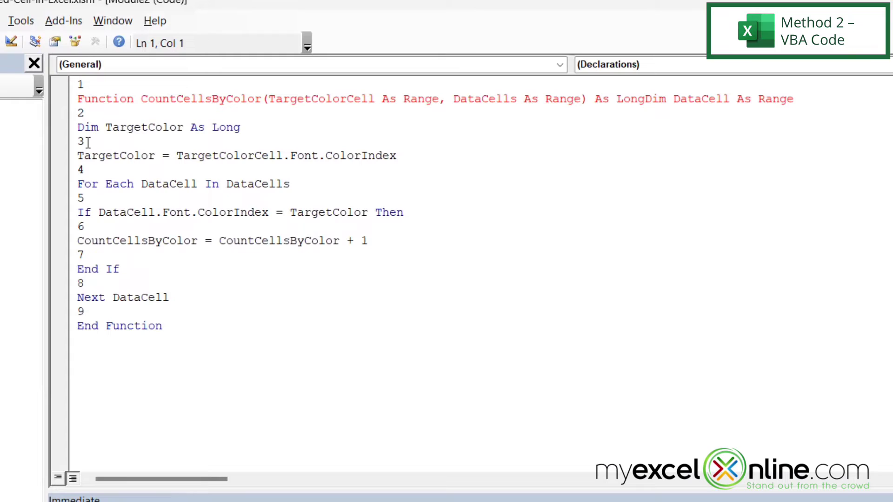
key(Delete)
key(Down)
key(Down)
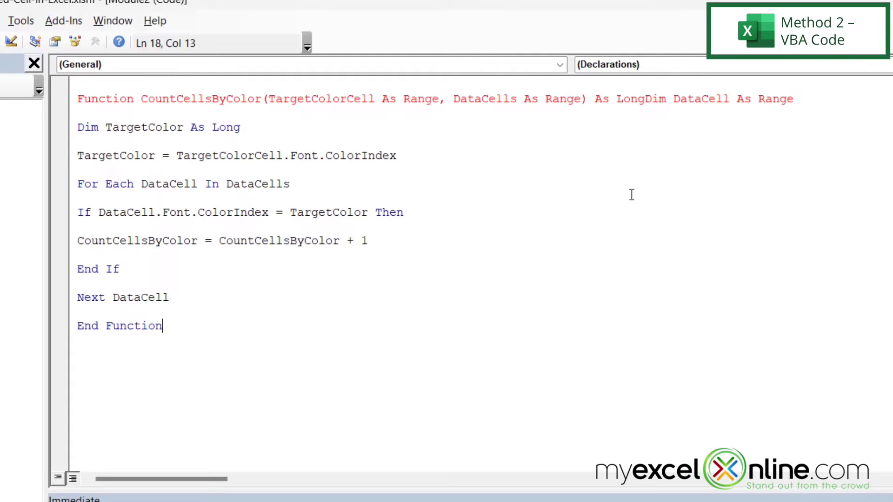
click(646, 96)
key(Return)
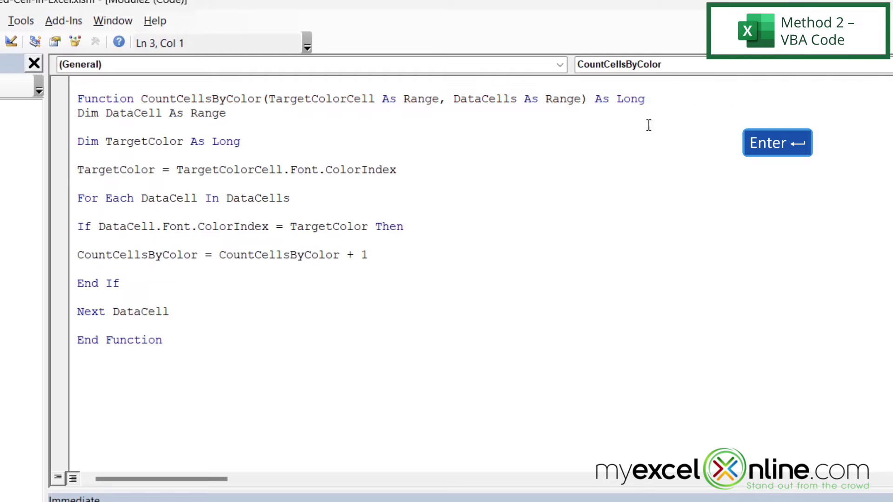
click(319, 349)
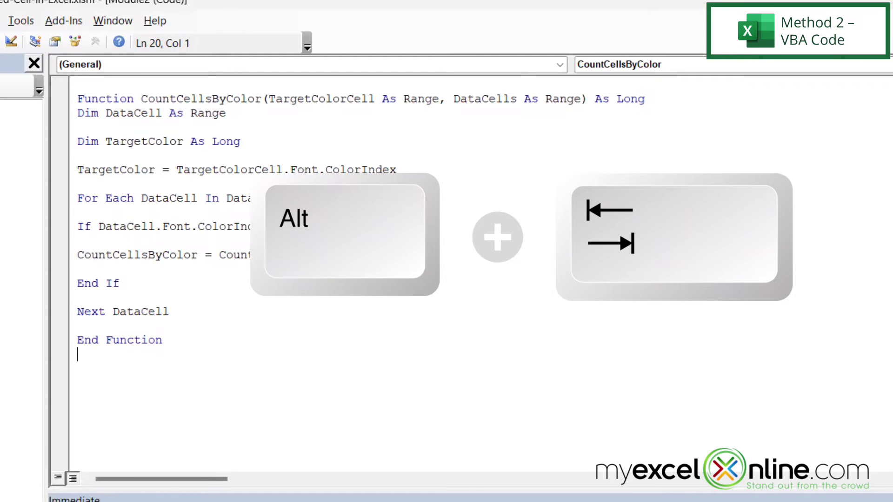
- Enter =CountCellsByColor(A5,A:A) in Sheet2's F1, returning a red-font count of 21
key(alt+Tab)
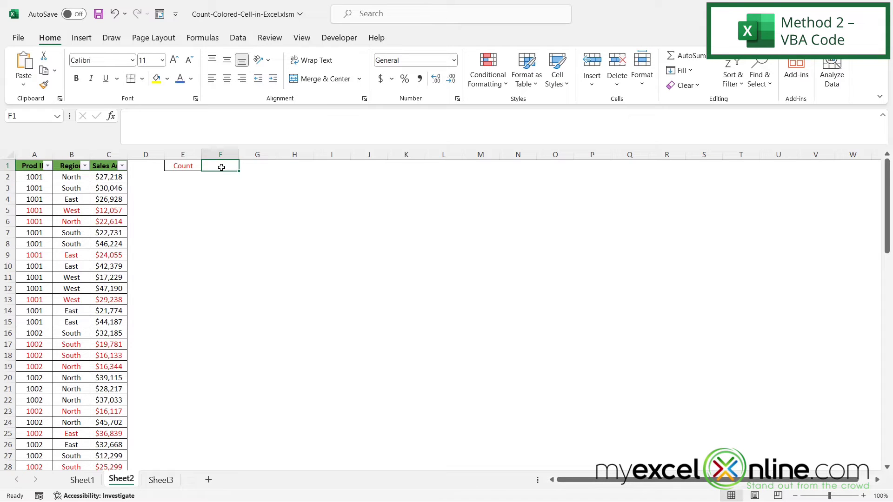
text(=count)
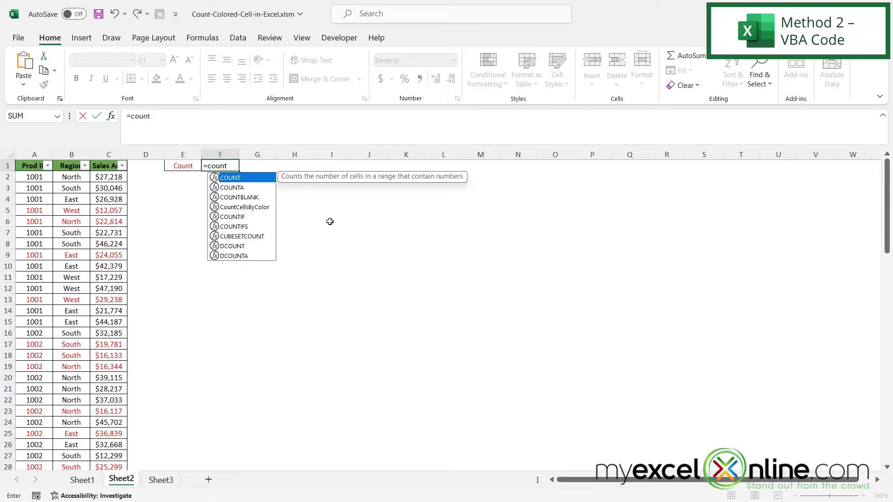
double_click(251, 210)
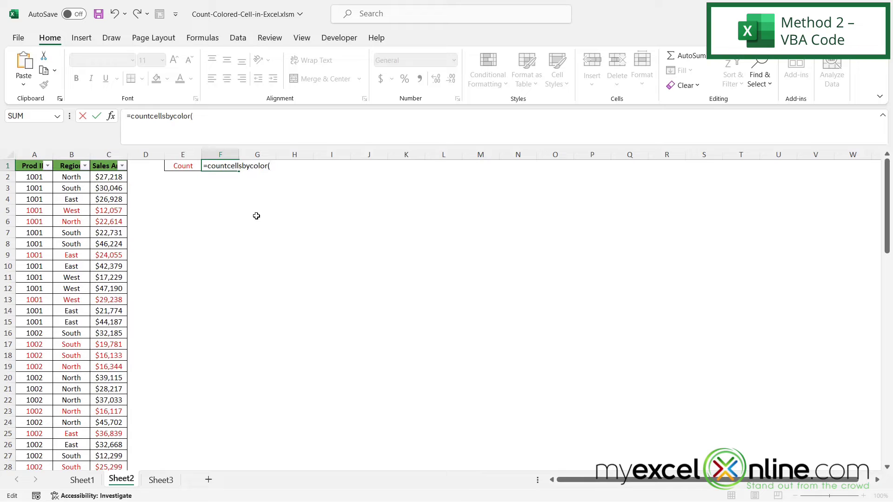
click(31, 212)
text(,)
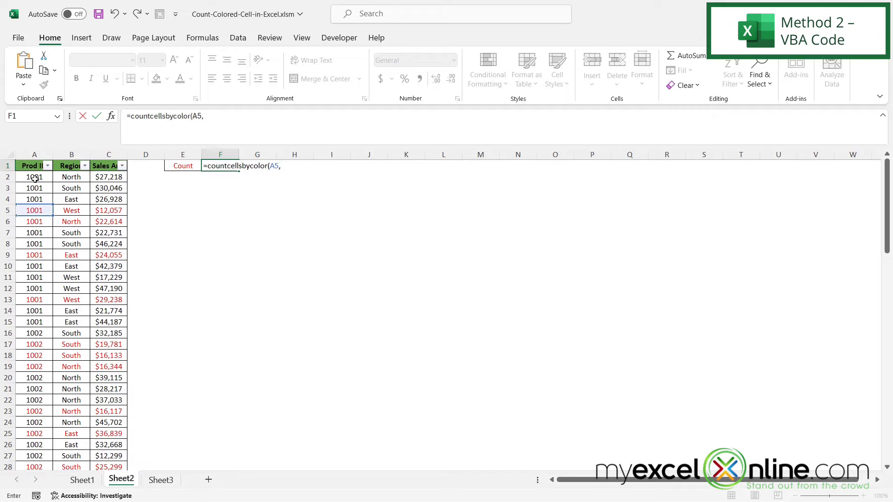
click(30, 155)
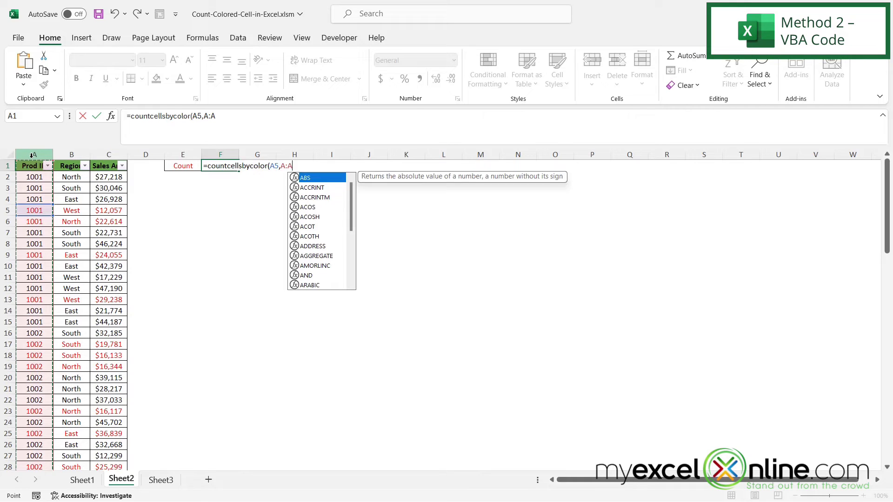
text())
key(Return)
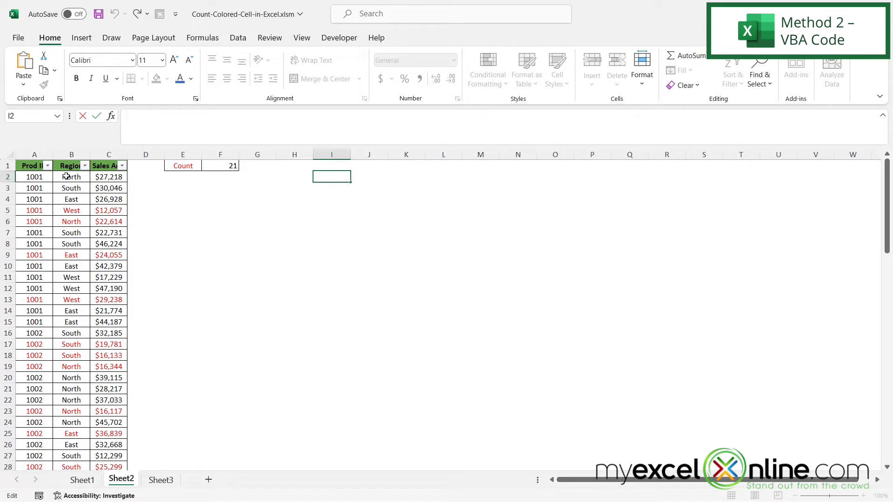
click(49, 167)
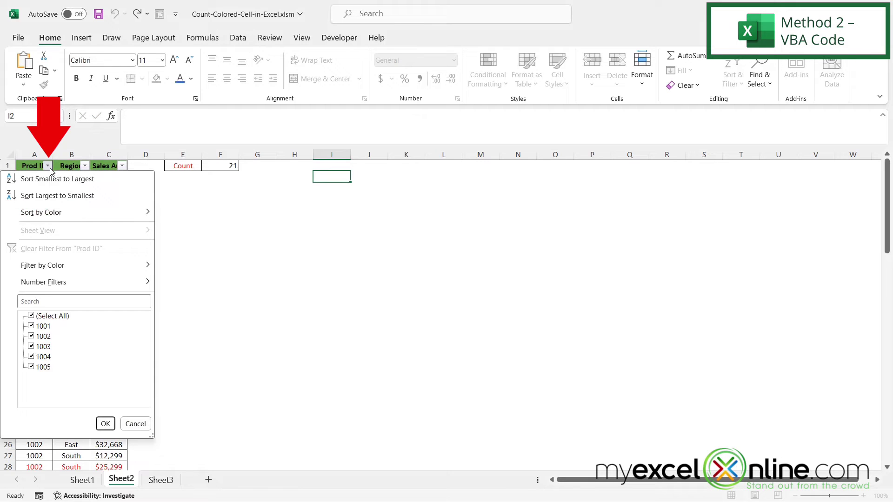
- Filter Prod ID to red font (21 of 88 records) and compare with F1's formula
mouse_move(55, 267)
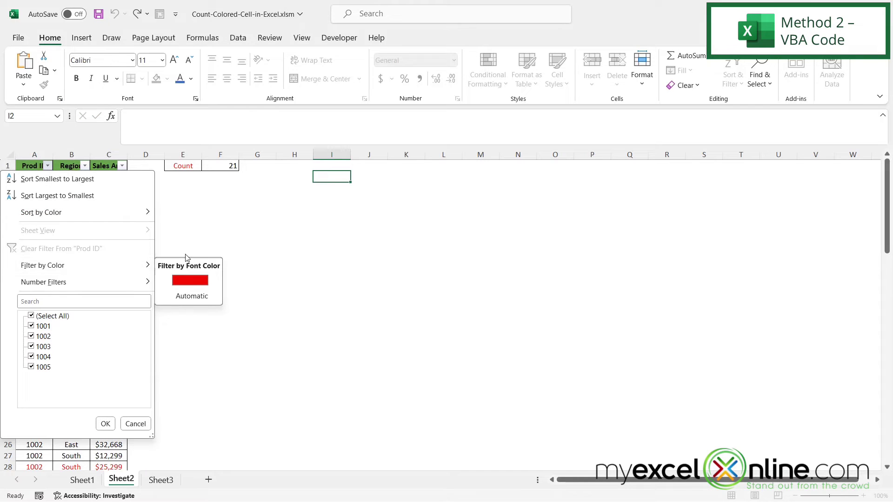
click(189, 280)
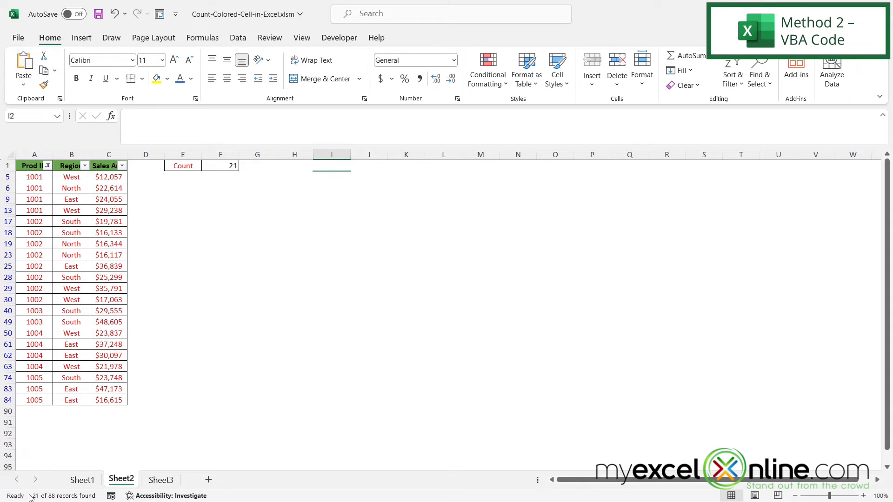
click(218, 166)
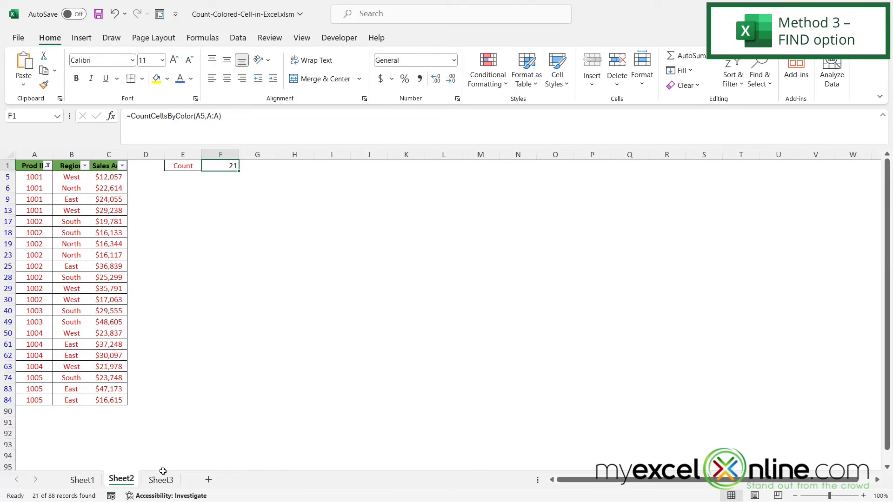
- On Sheet3, select column A and open Find and Replace through a 'find' search
click(160, 479)
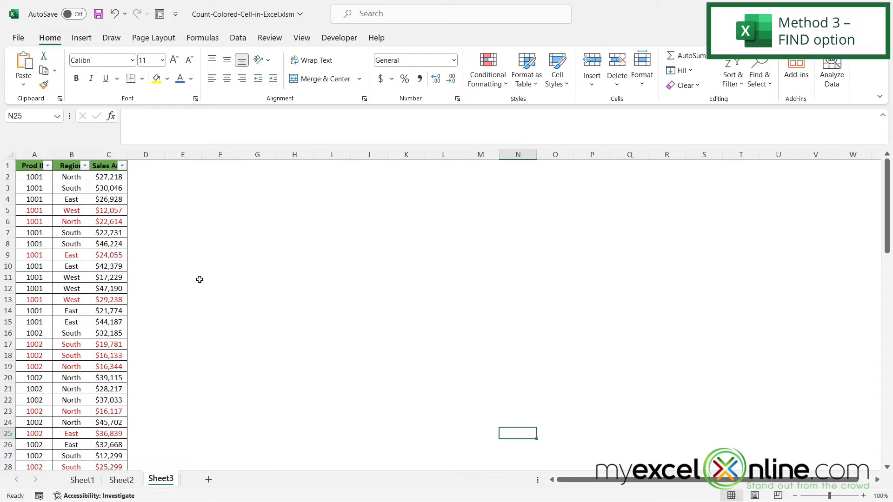
click(28, 157)
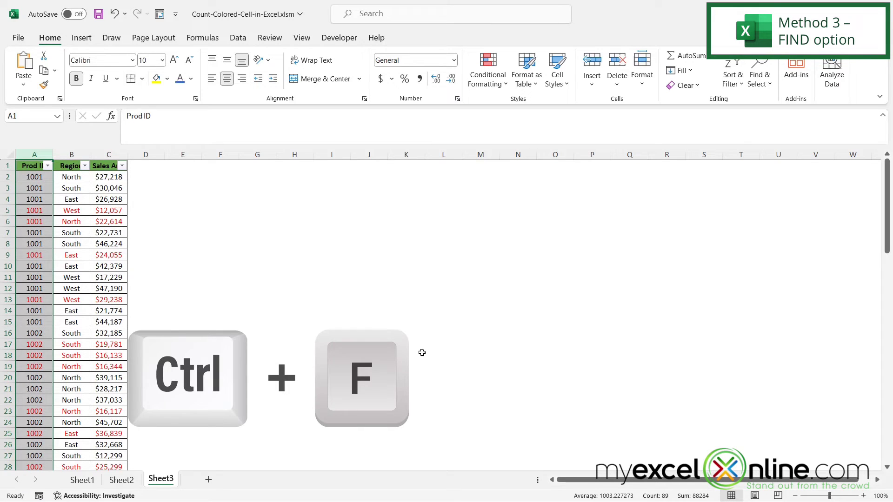
key(ctrl+f)
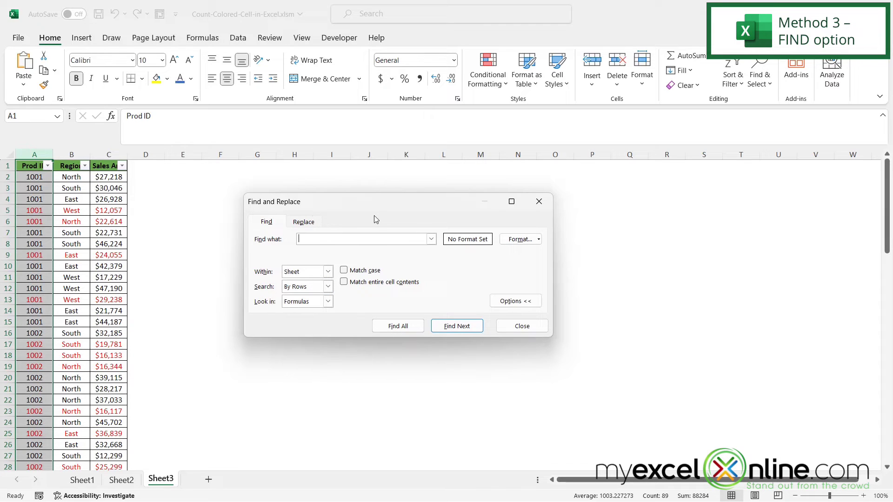
click(522, 325)
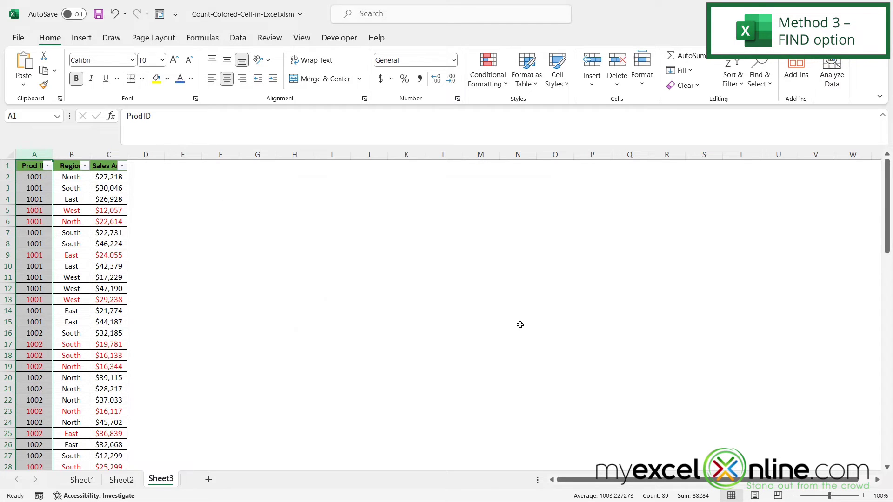
click(384, 14)
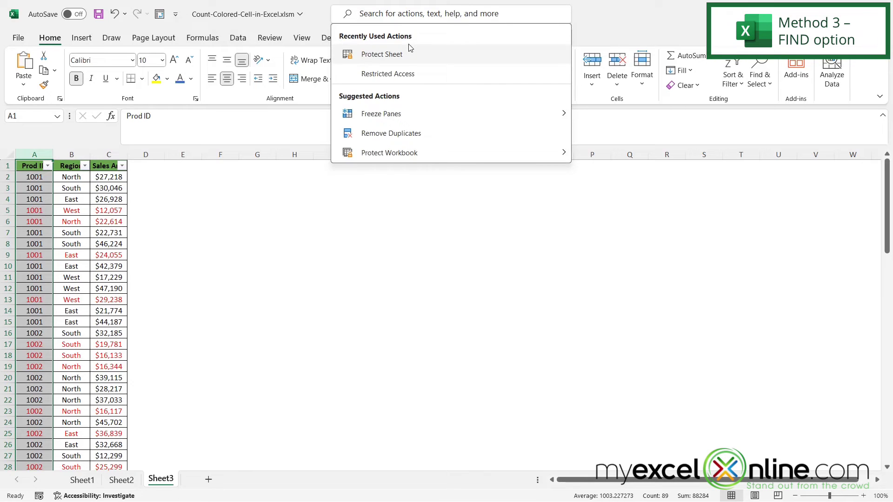
text(find)
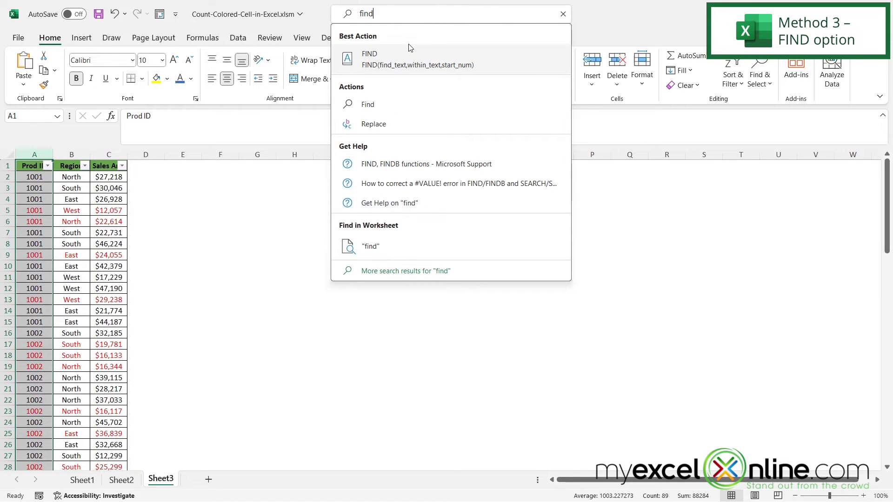
click(368, 105)
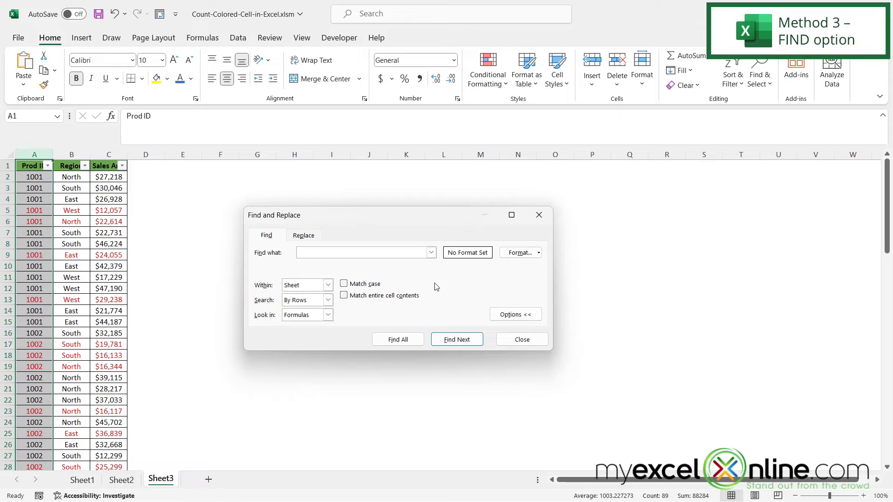
- Set the Find Format font colour to standard Red and Find All, listing 21 cells
click(513, 314)
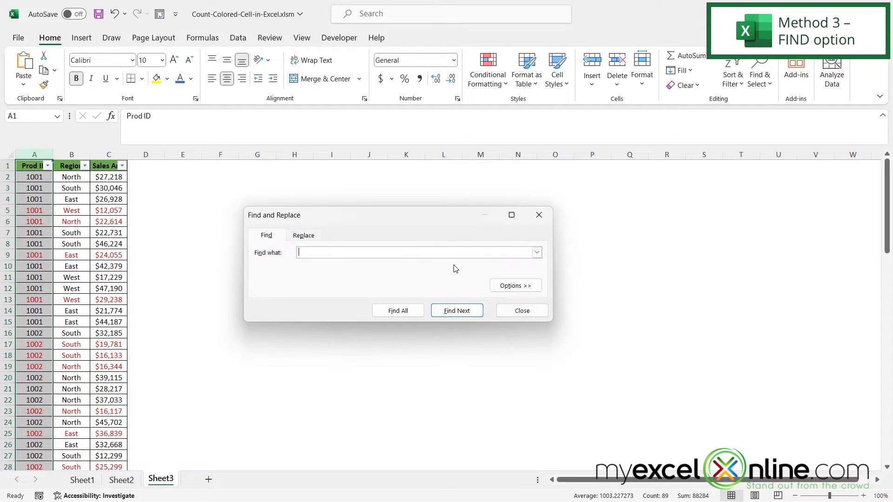
click(512, 286)
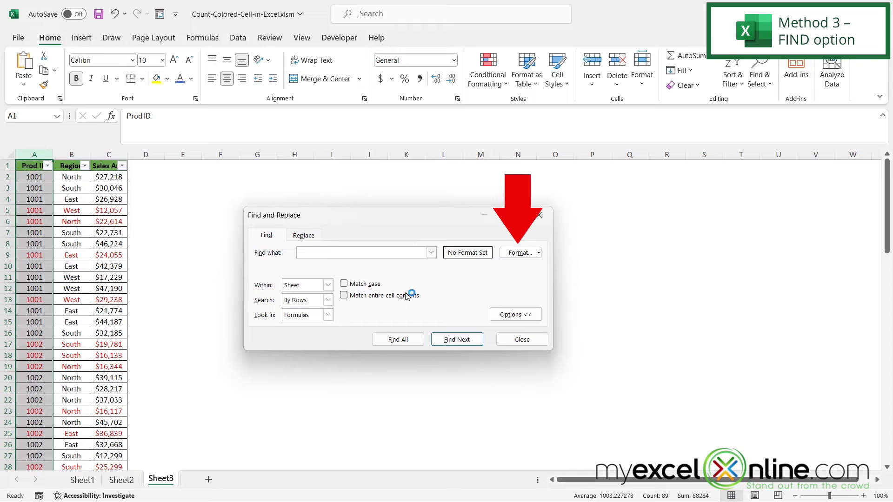
click(527, 256)
click(339, 118)
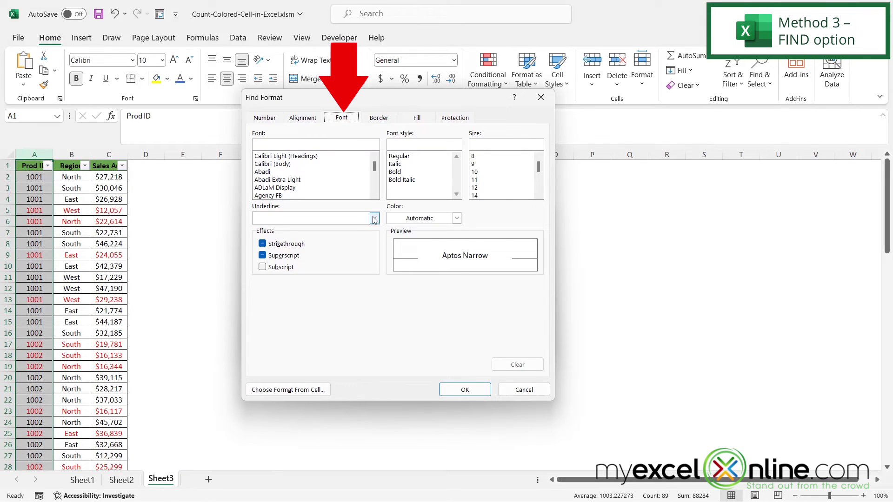
click(457, 218)
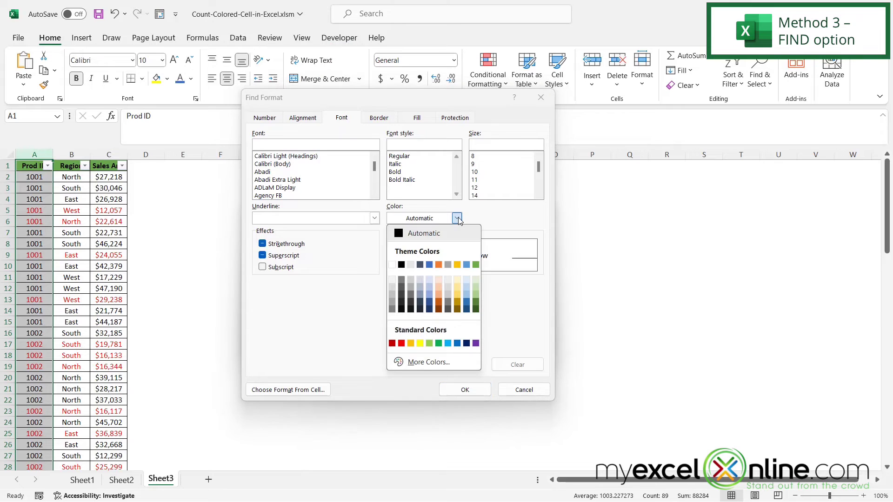
click(402, 346)
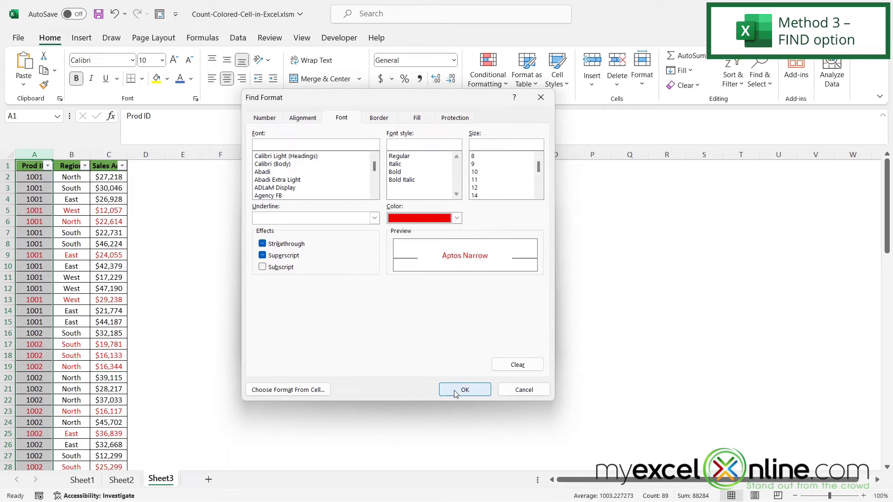
click(455, 393)
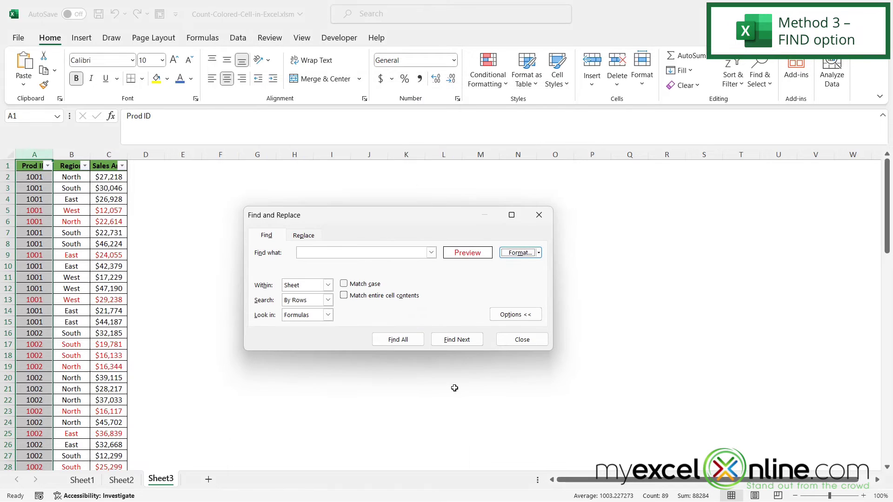
click(395, 342)
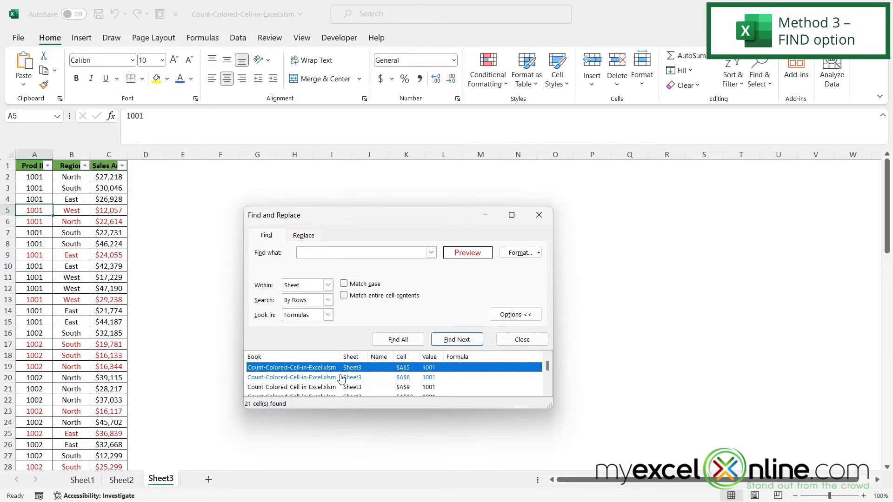
- Revisit the search format's font colour, cancel it, and close Find and Replace
click(539, 254)
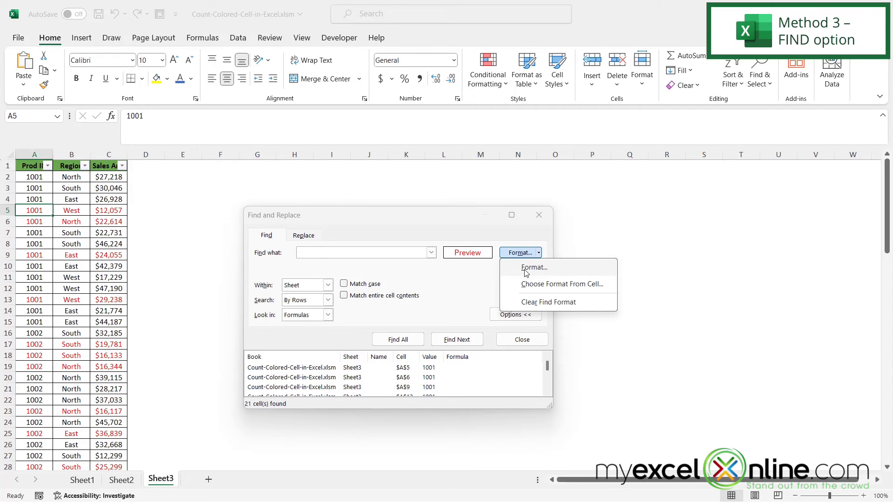
click(524, 271)
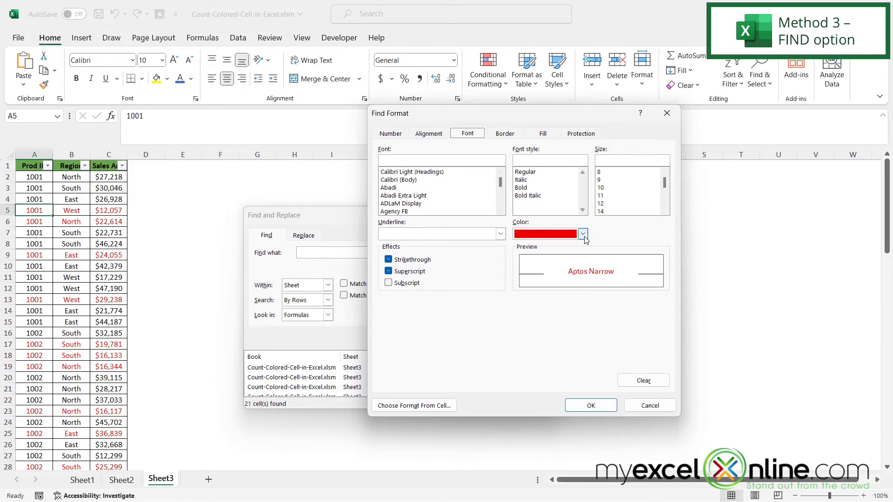
click(583, 233)
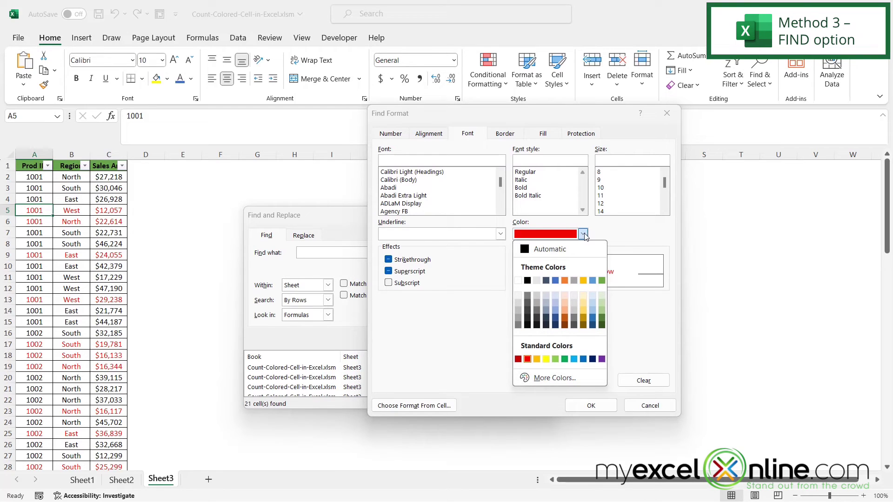
click(646, 407)
click(646, 407)
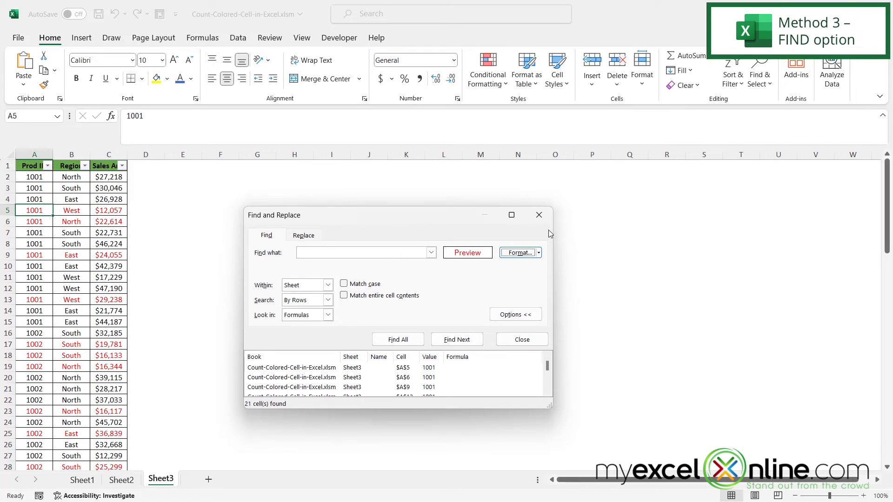
click(540, 215)
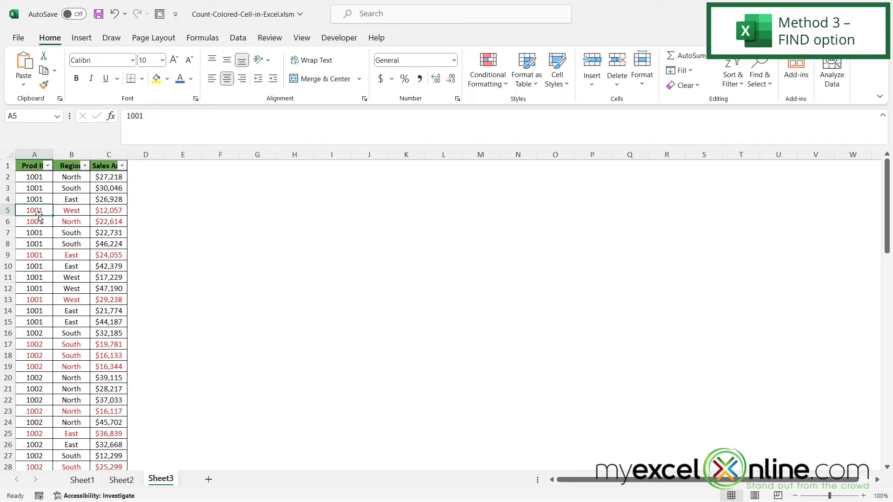
- Check the red font's hex code #FF0000 in More Colors > Custom, then cancel and search for 'find'
click(192, 80)
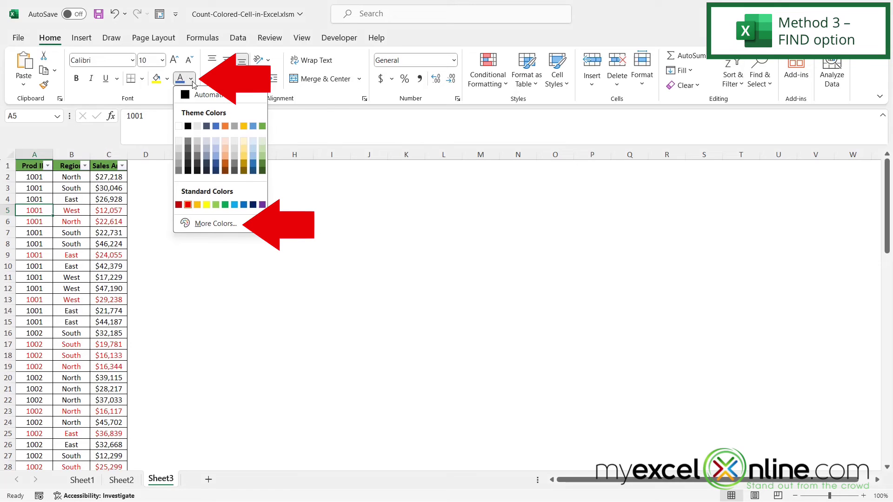
click(209, 224)
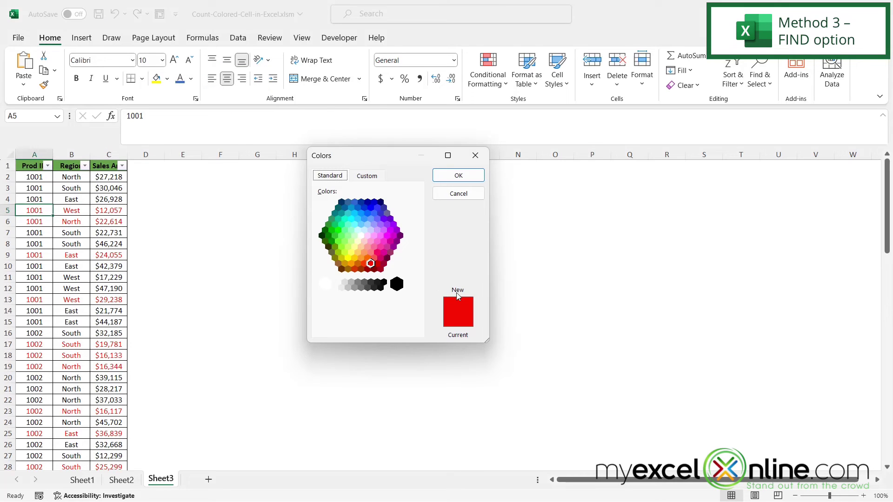
click(367, 175)
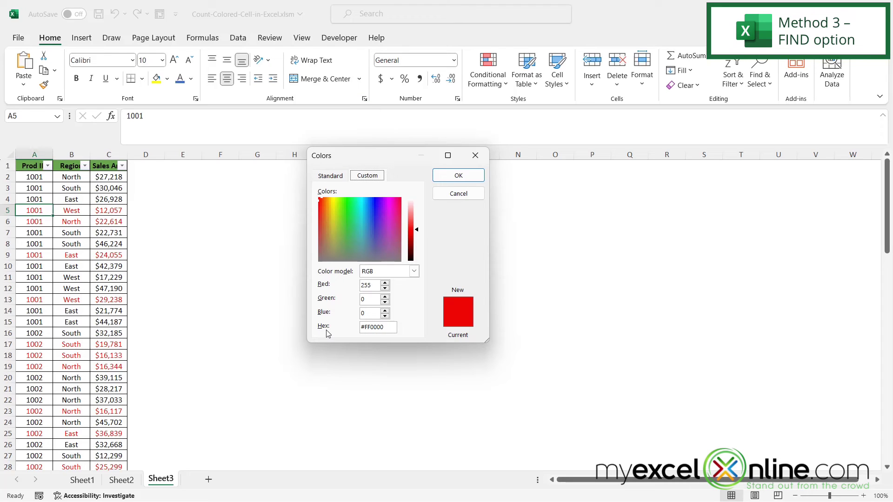
drag(389, 326, 360, 327)
click(460, 195)
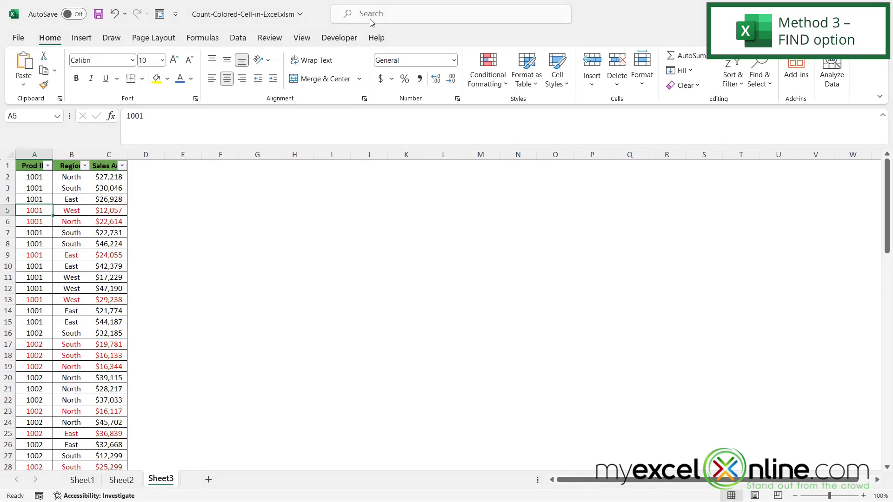
click(372, 22)
- Set the Find format to #FF0000 red font and list all 63 matching cells
text(find)
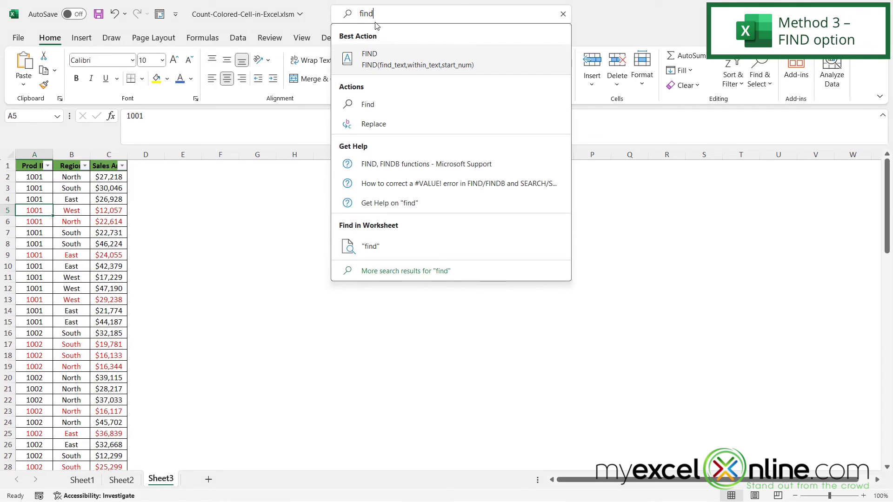
click(367, 106)
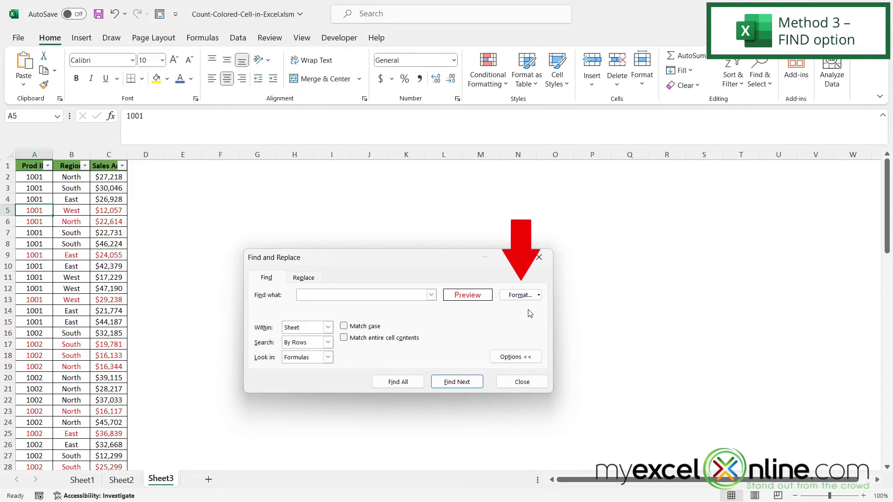
click(519, 295)
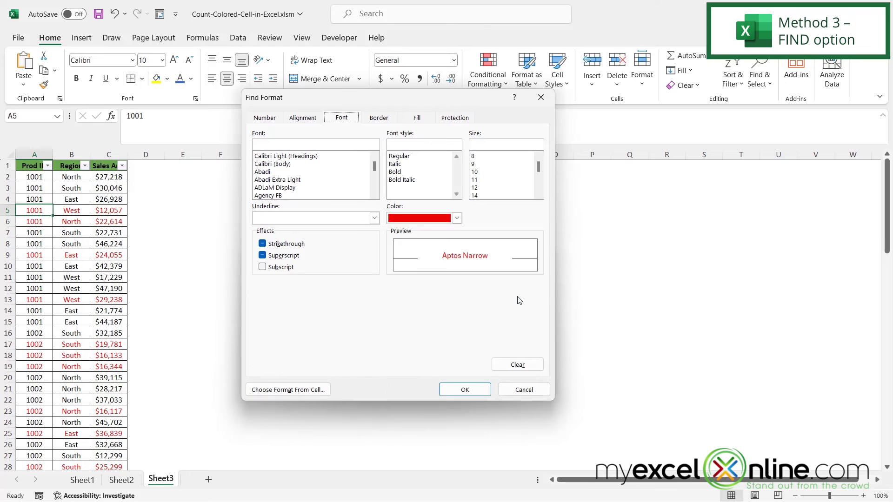
click(457, 218)
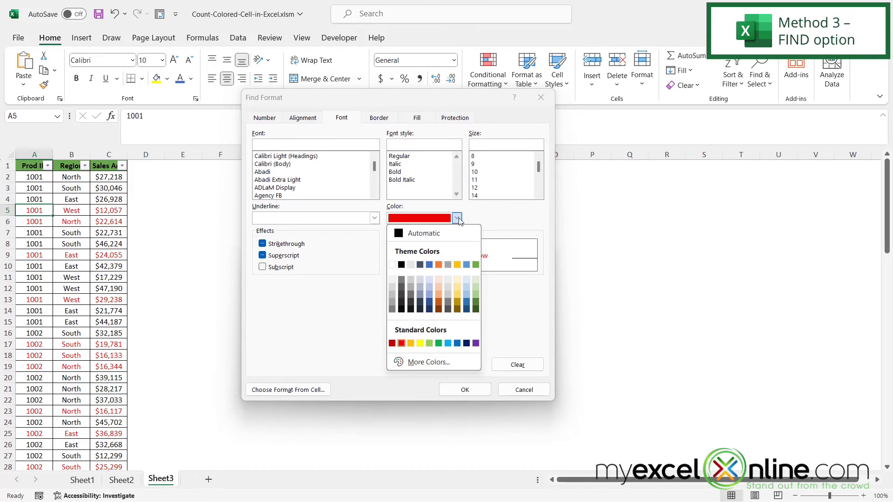
click(425, 366)
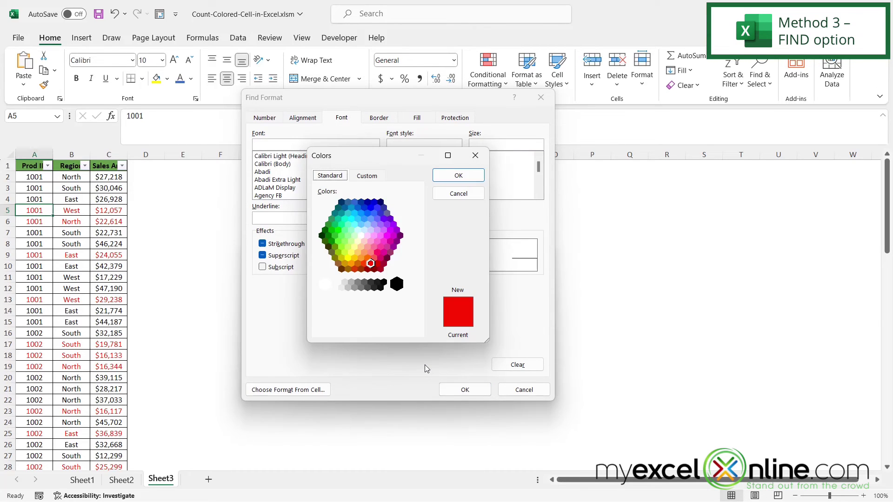
click(367, 176)
click(391, 327)
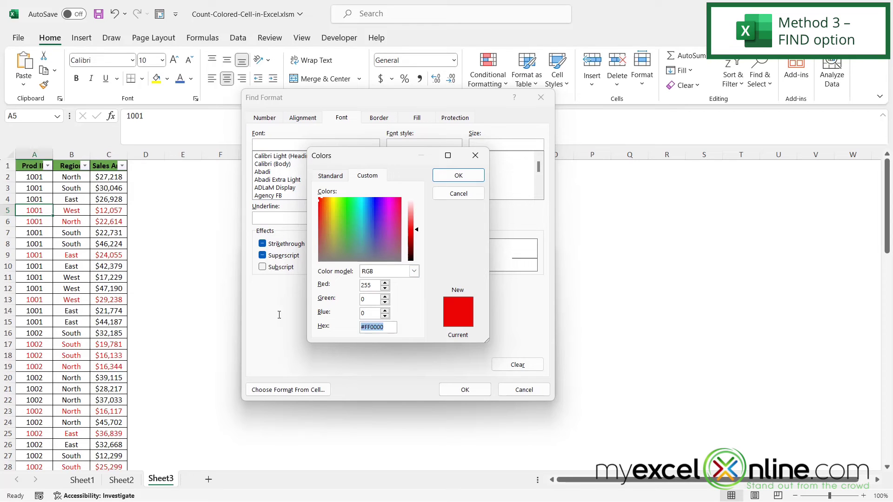
key(End)
click(477, 175)
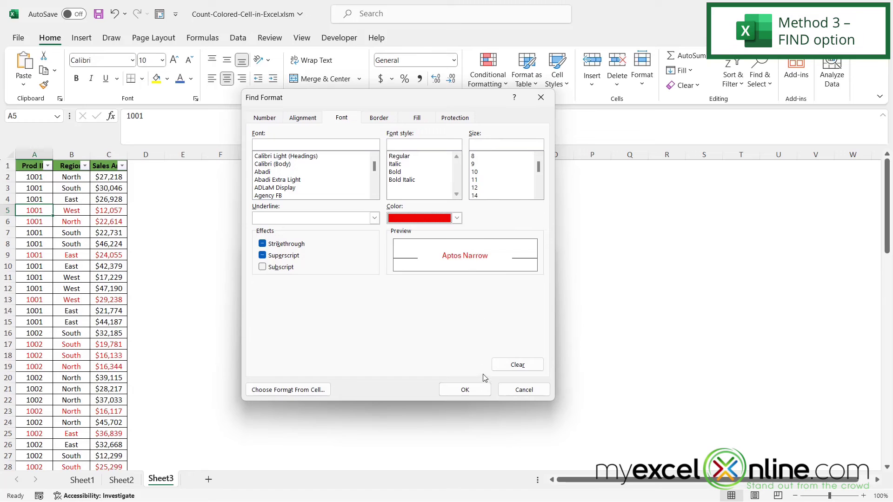
click(465, 389)
click(397, 384)
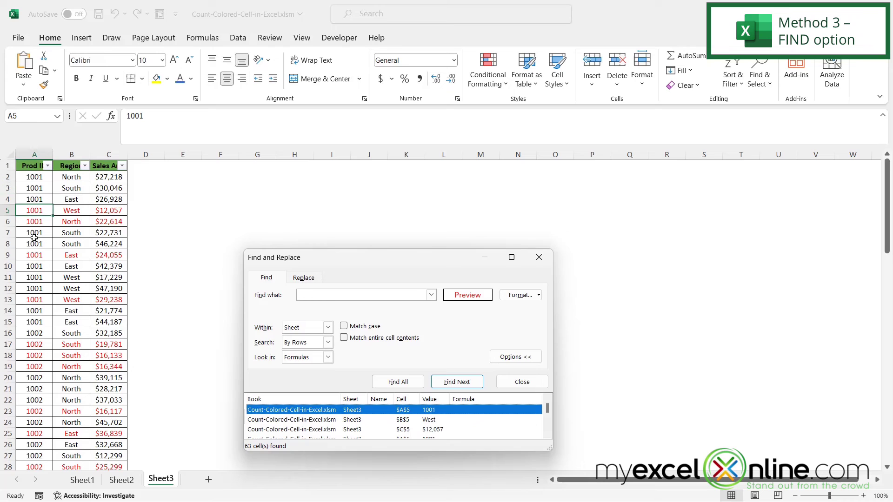
- Deselect the first row of the red-font Find results list
click(520, 295)
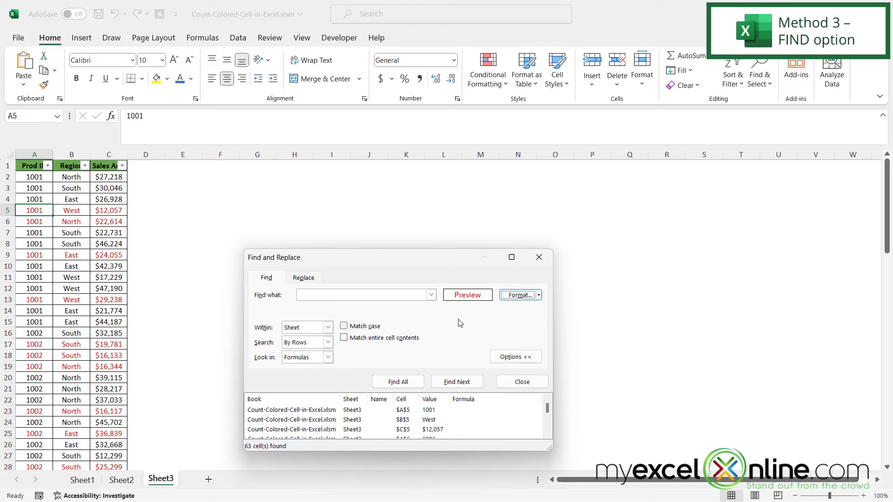